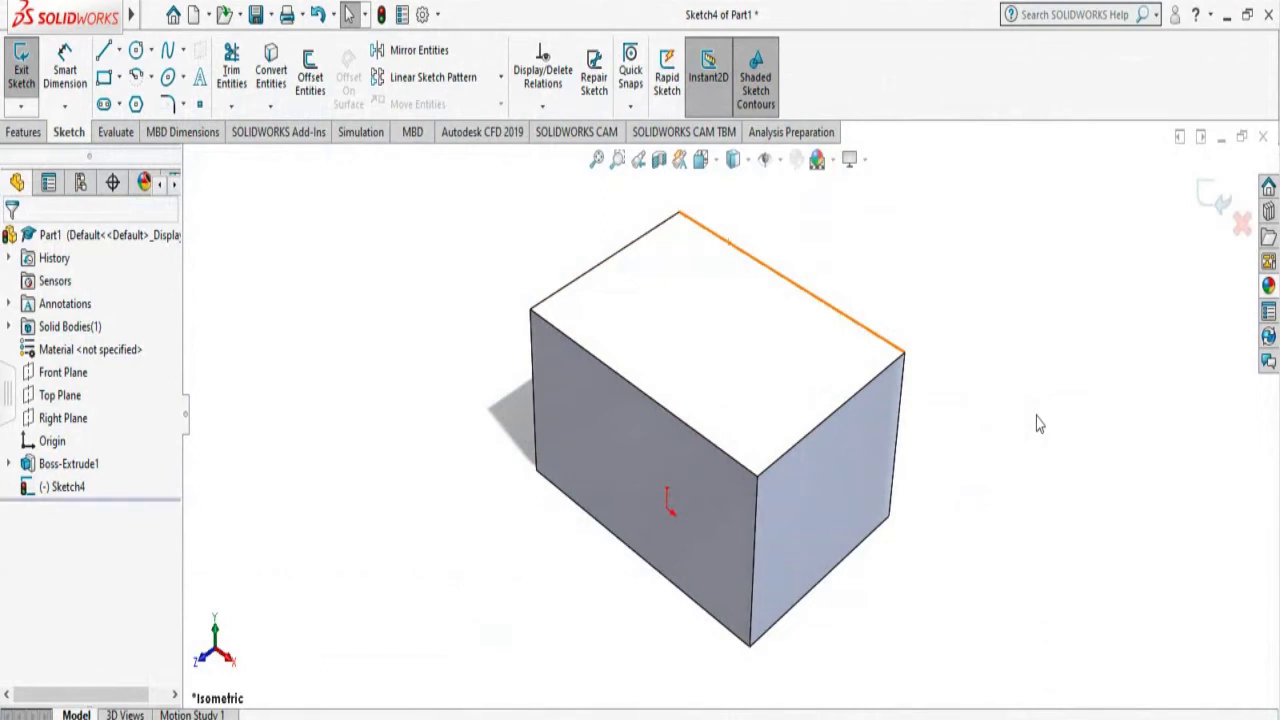
# - Sketch a small corner rectangle on the box's front face beside its front vertical edge
pyautogui.click(616, 435)
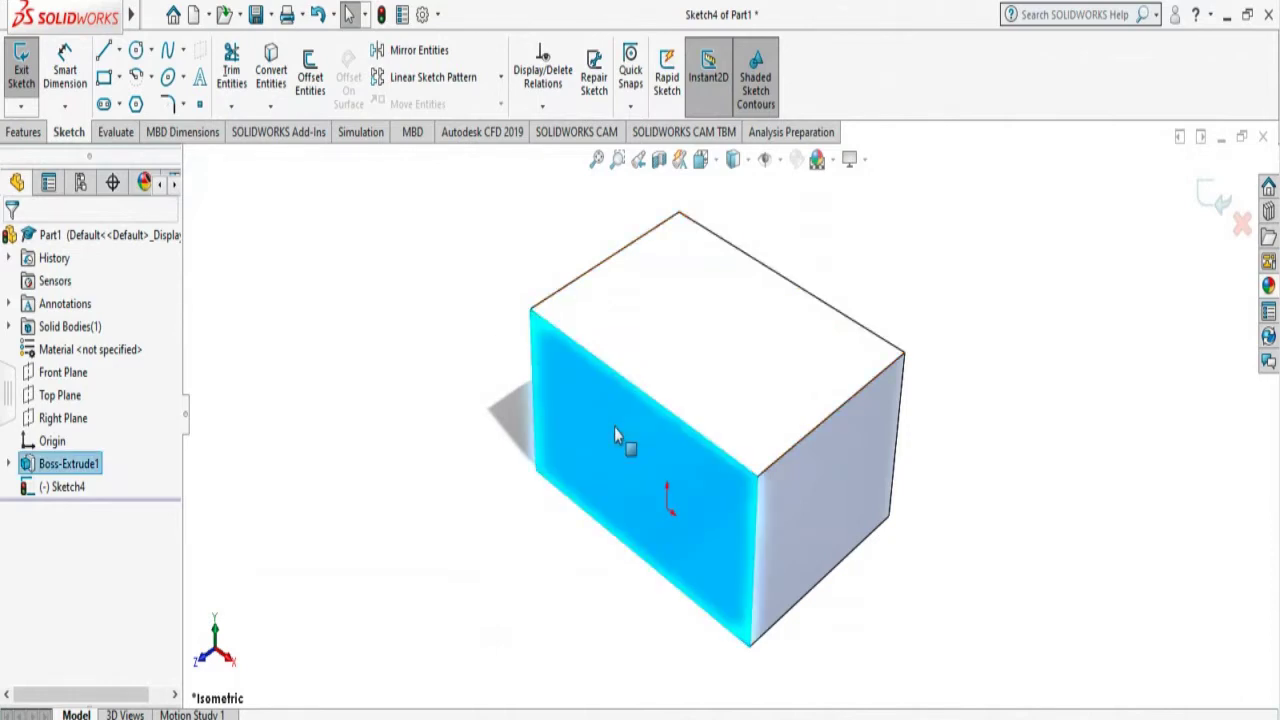
pyautogui.click(103, 79)
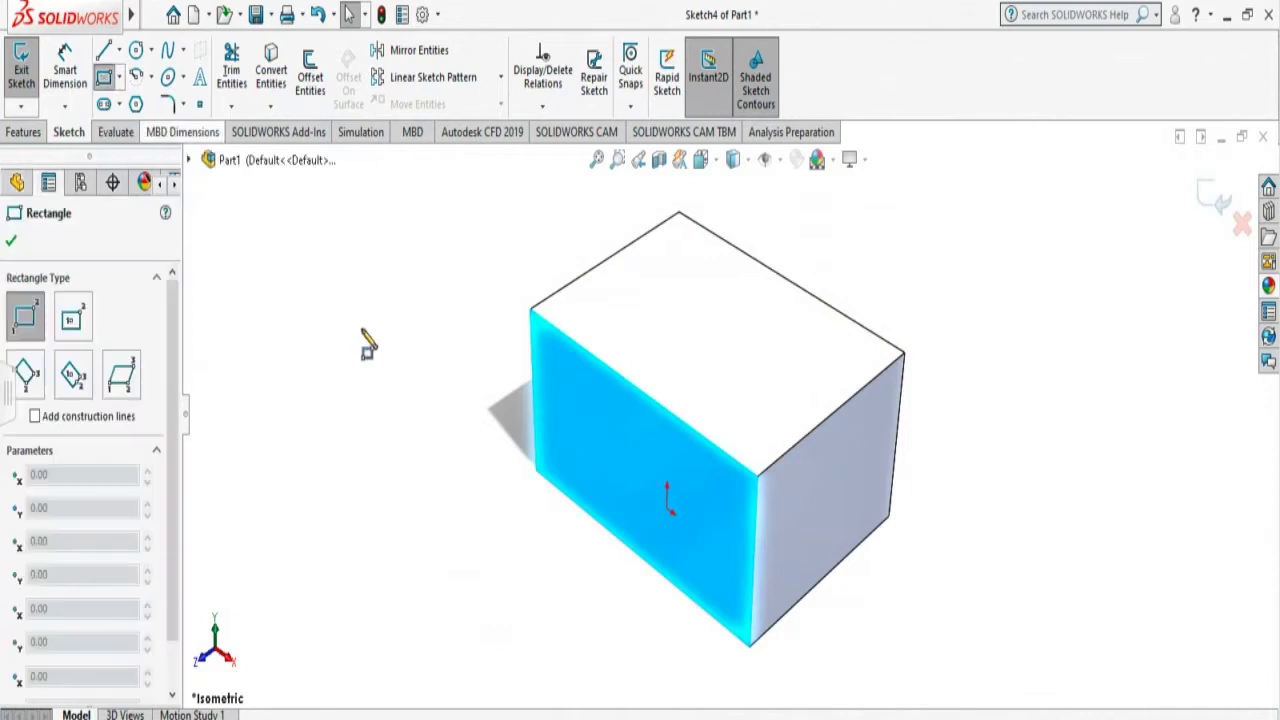
pyautogui.click(653, 469)
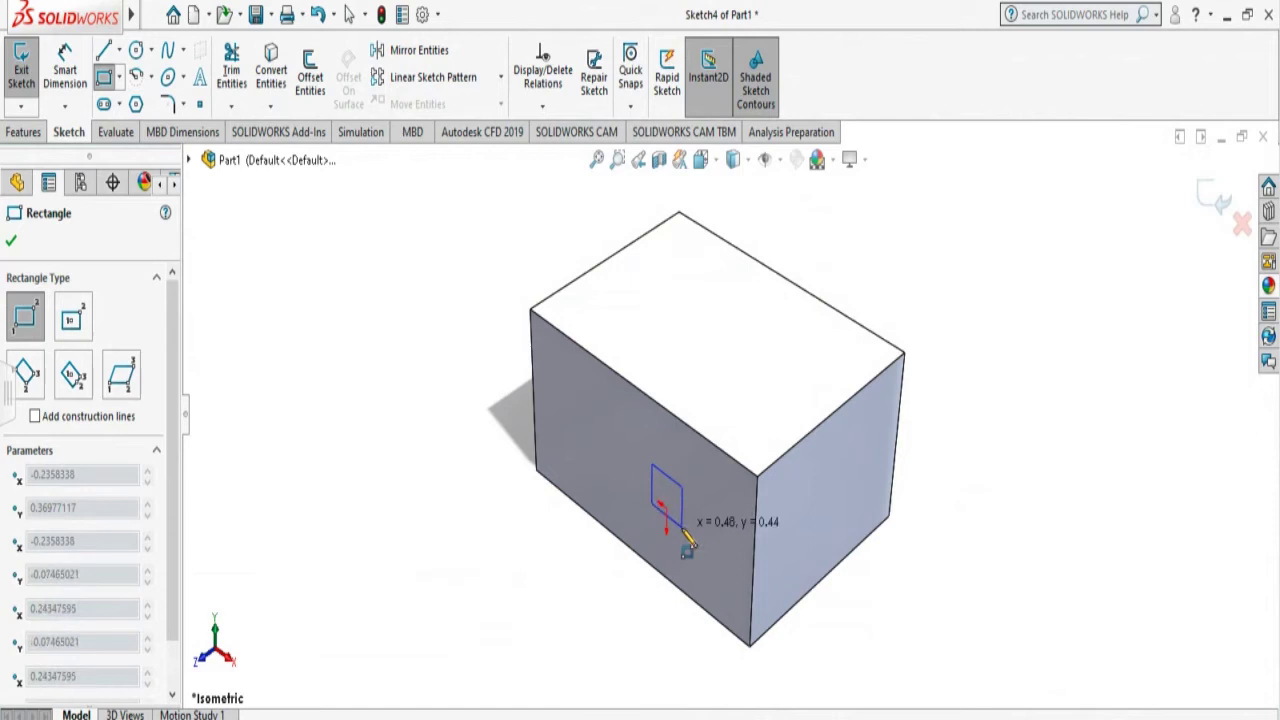
pyautogui.click(682, 527)
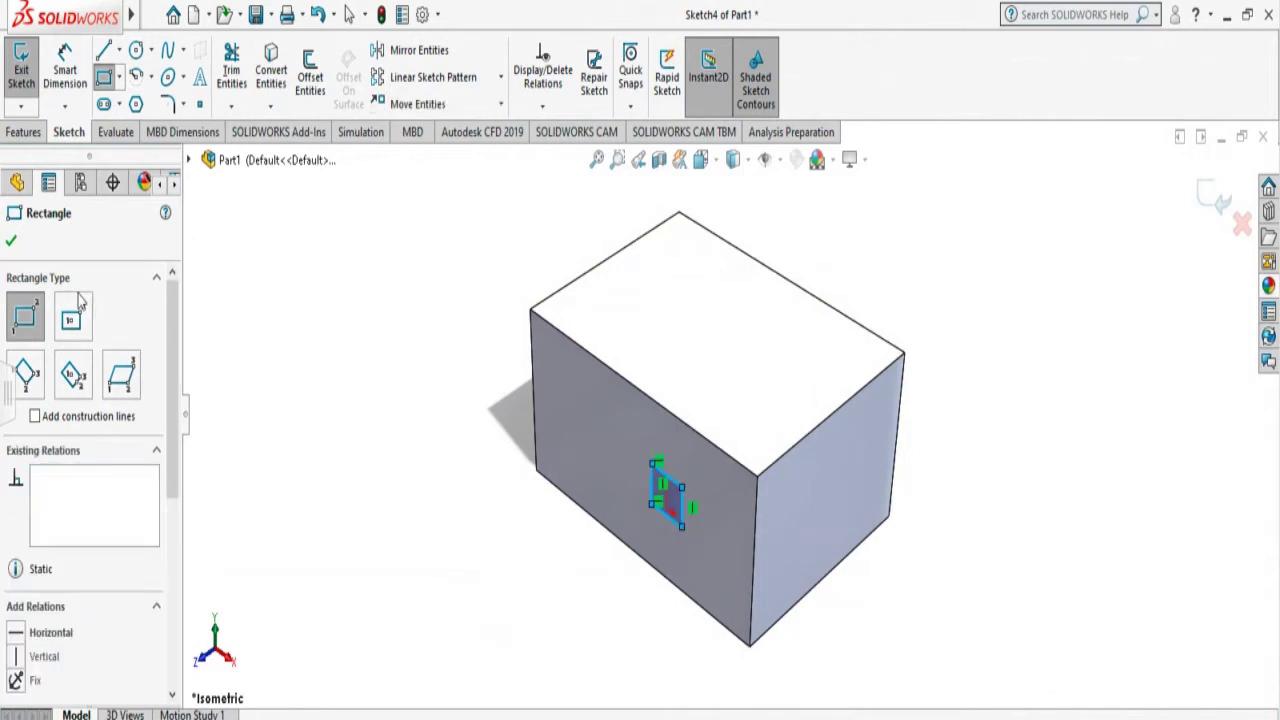
pyautogui.click(12, 243)
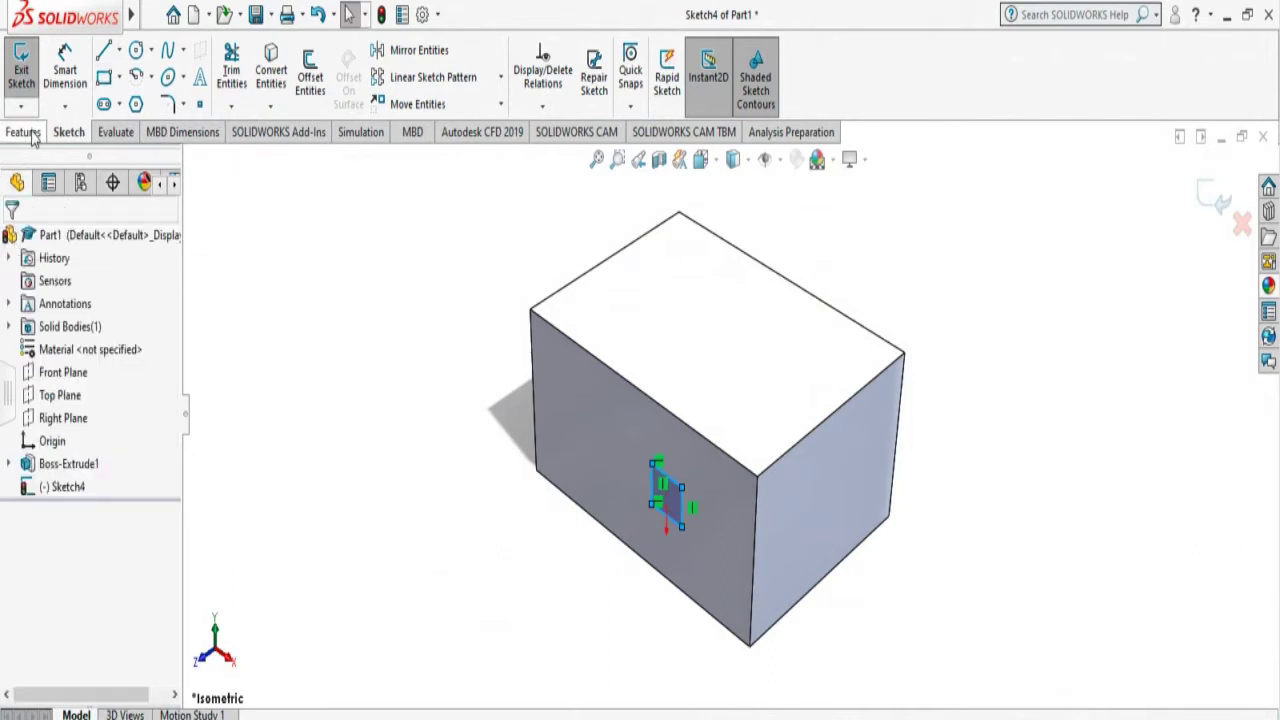
# - Revolve-cut the square a Blind 360° around the front vertical edge to create Cut-Revolve4
pyautogui.click(24, 132)
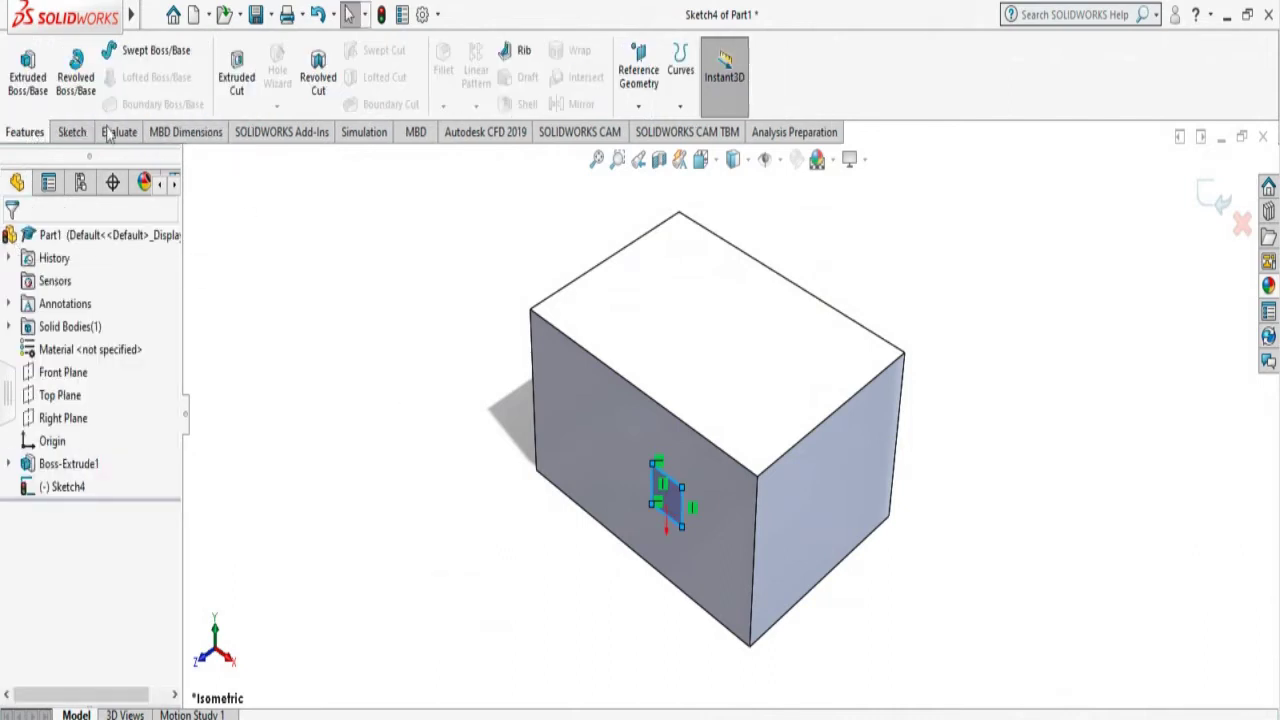
pyautogui.click(318, 85)
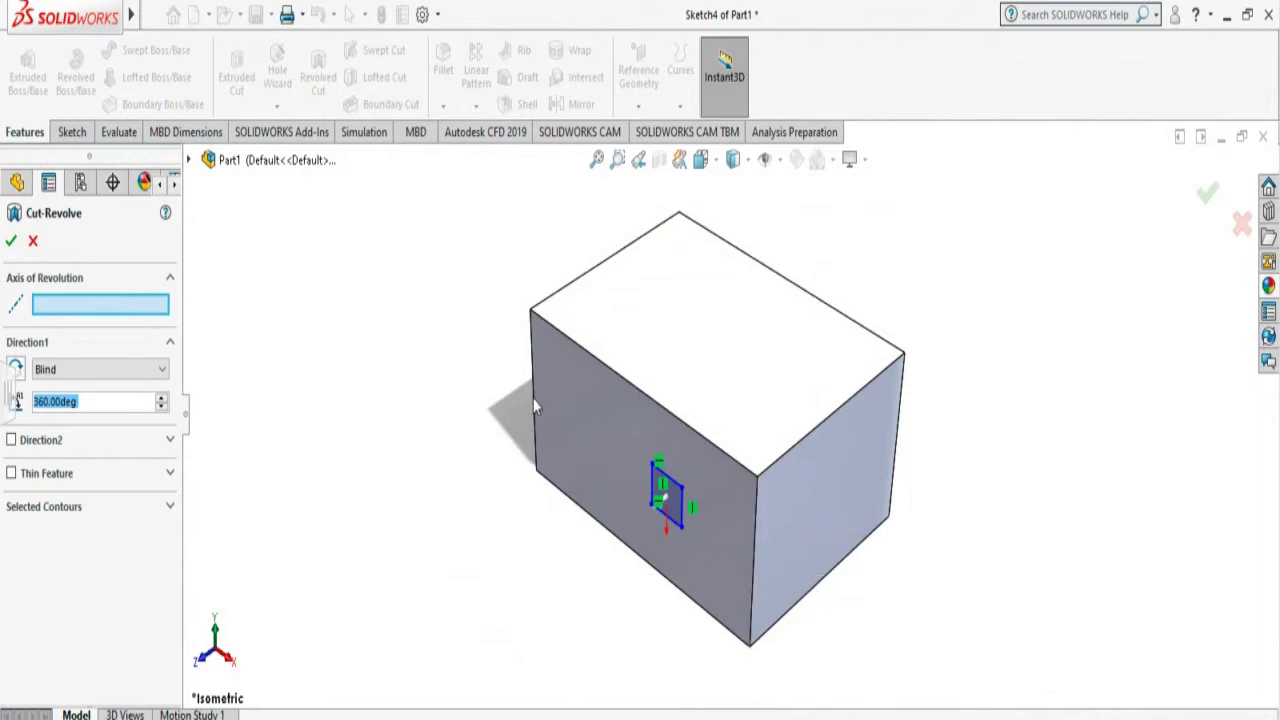
pyautogui.click(753, 568)
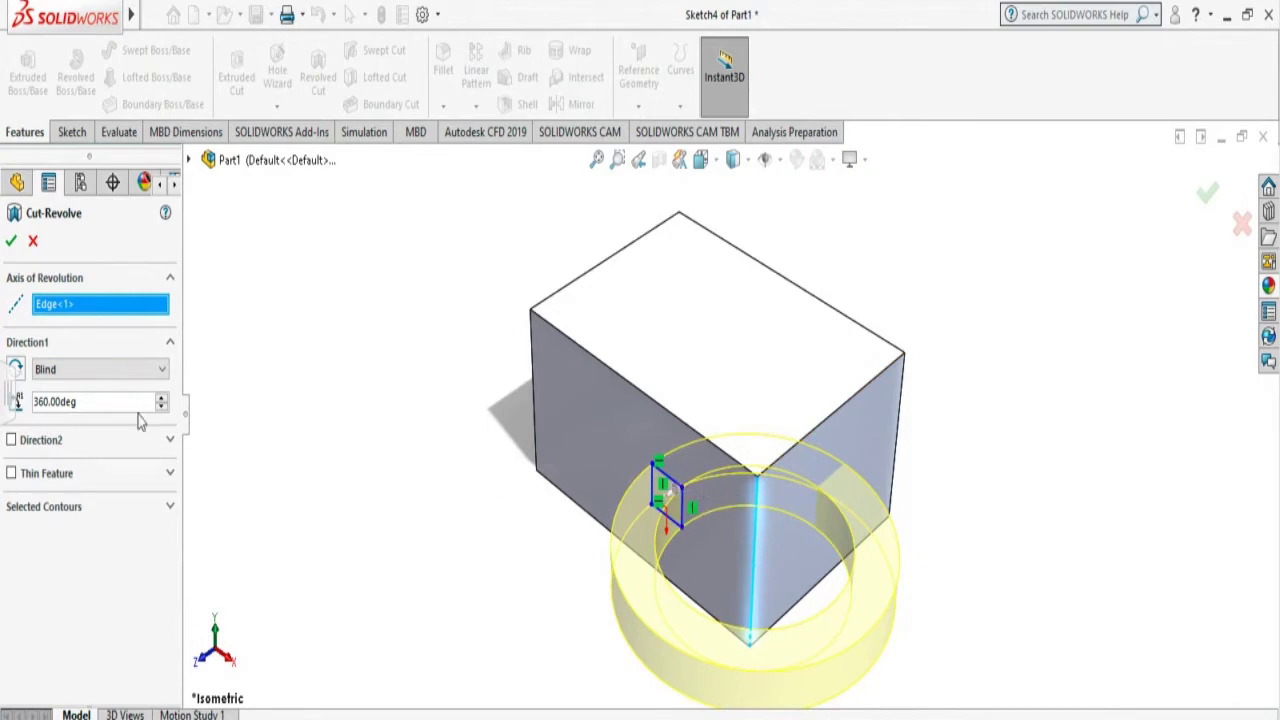
pyautogui.click(11, 241)
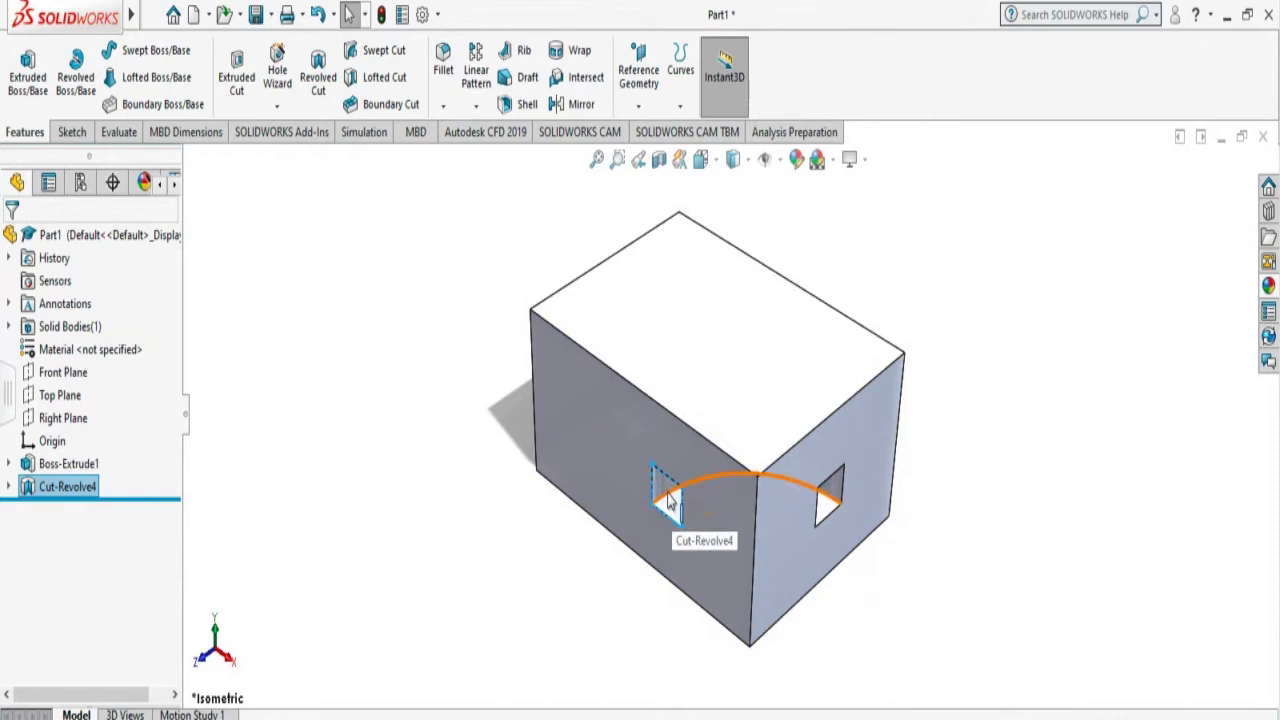
# - Apply the clear glass appearance from the Glass library to the first box
pyautogui.click(797, 162)
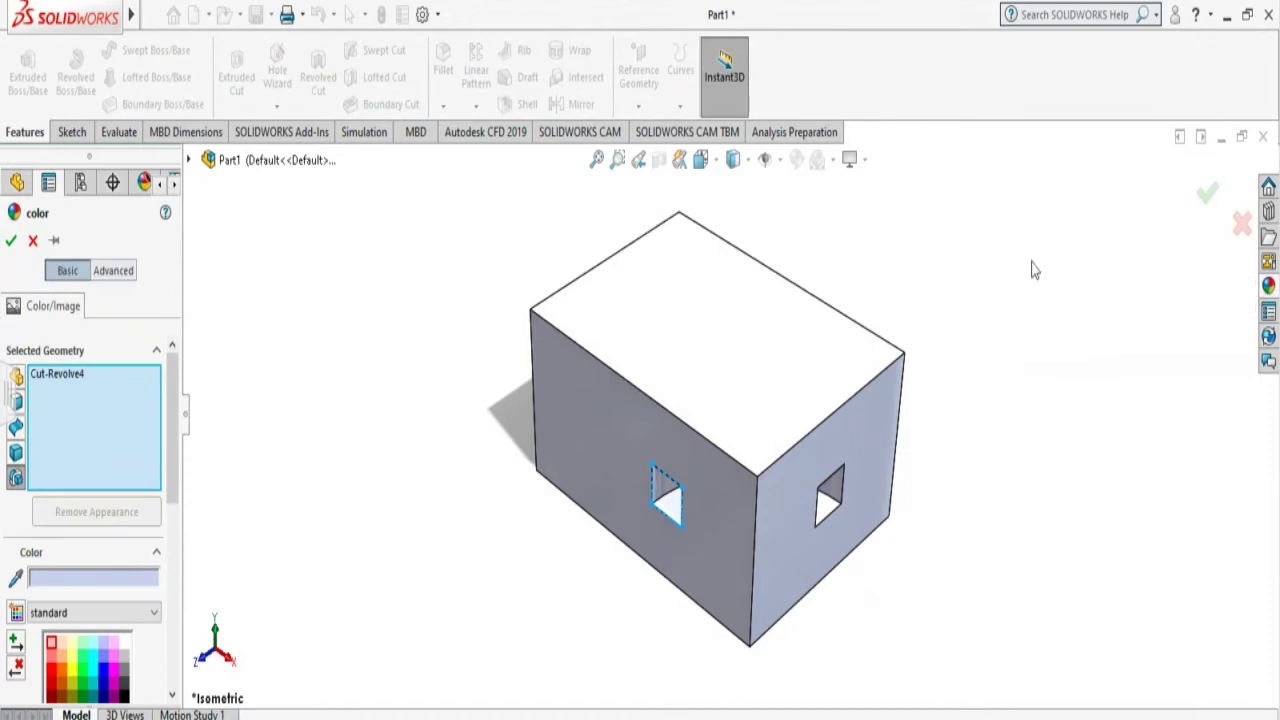
pyautogui.click(1268, 285)
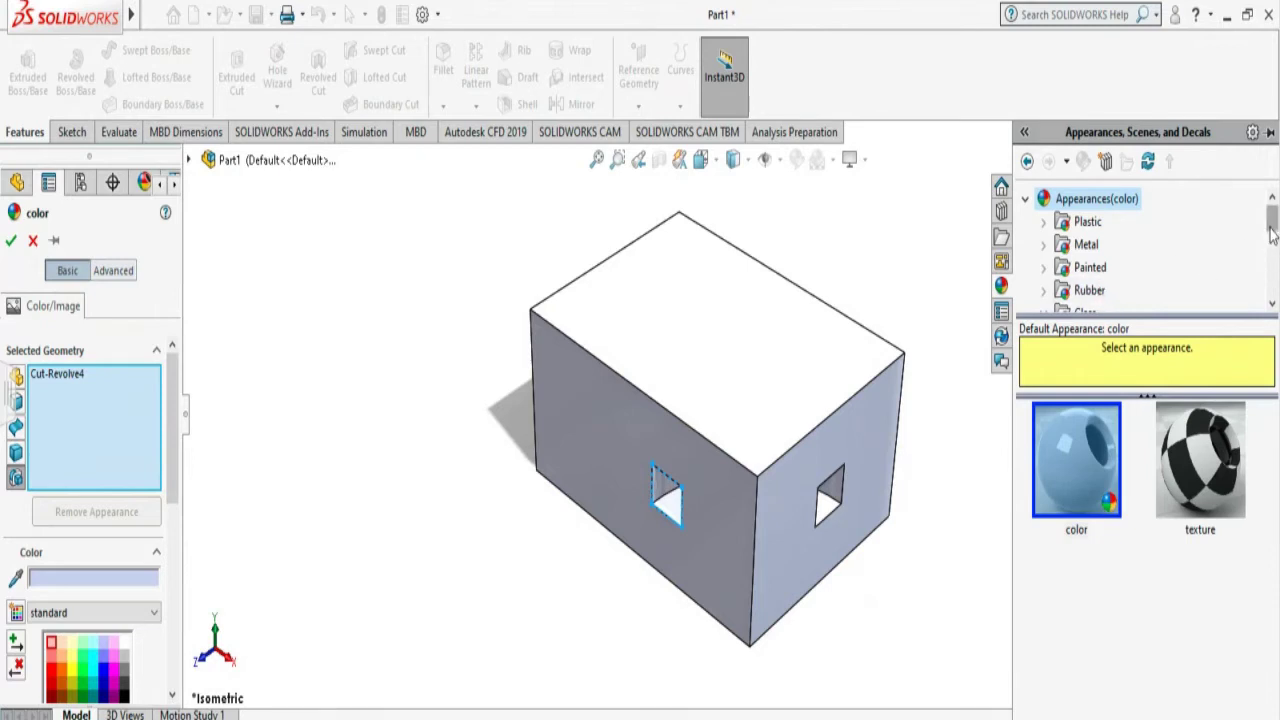
pyautogui.moveTo(1272, 232); pyautogui.dragTo(1272, 240)
pyautogui.click(1086, 291)
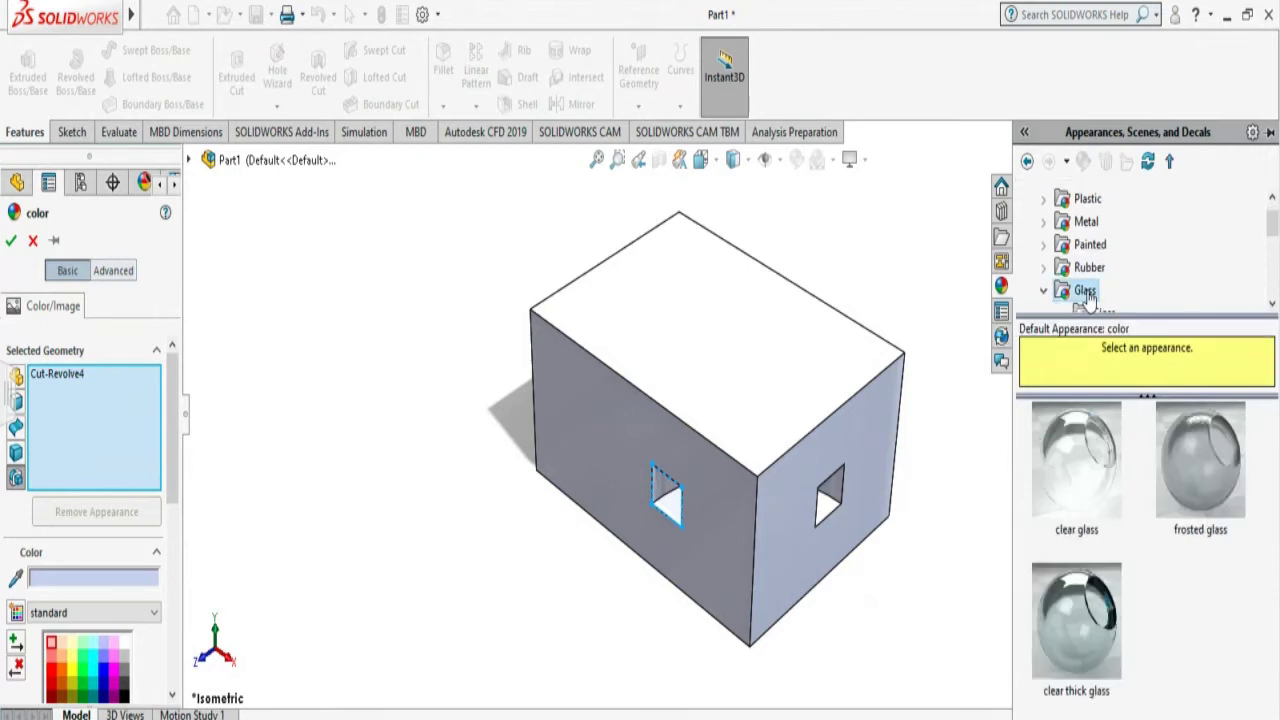
pyautogui.moveTo(1075, 468); pyautogui.dragTo(741, 398)
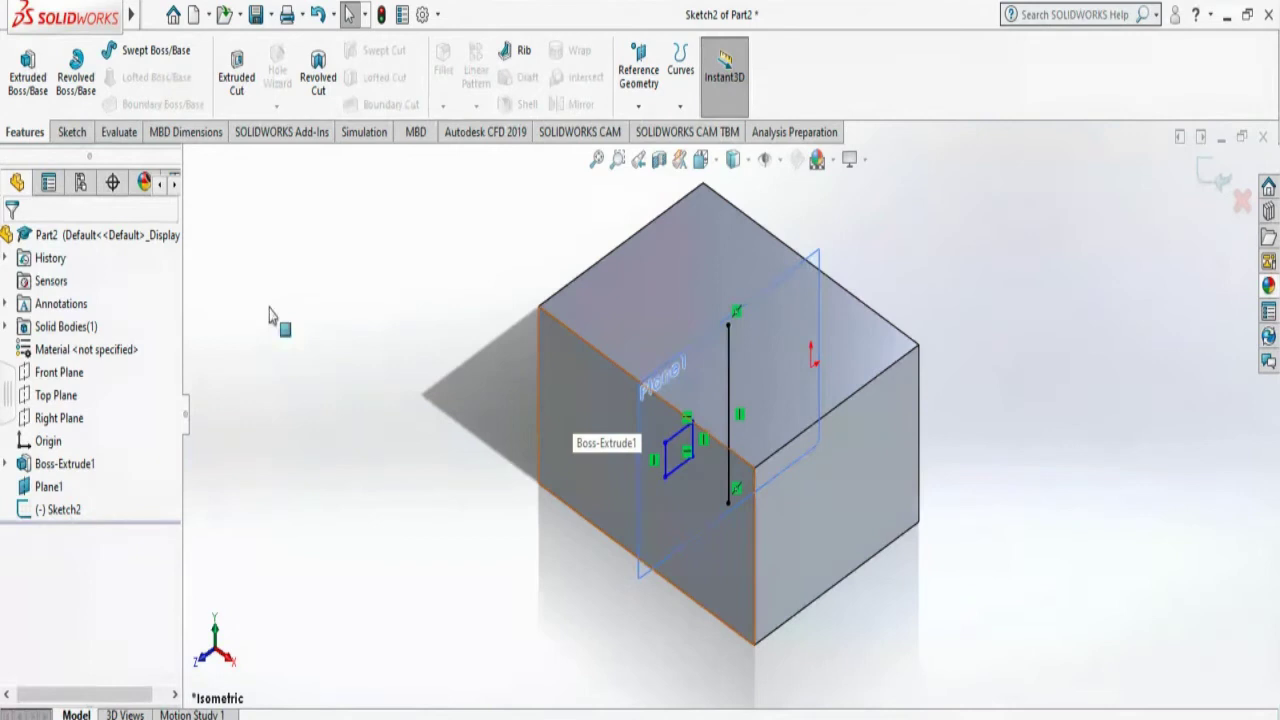
# - Exit the sketch and preview a 0.10 in thin 360° revolved cut of the square around Line5
pyautogui.hotkey('ctrl', 'b')
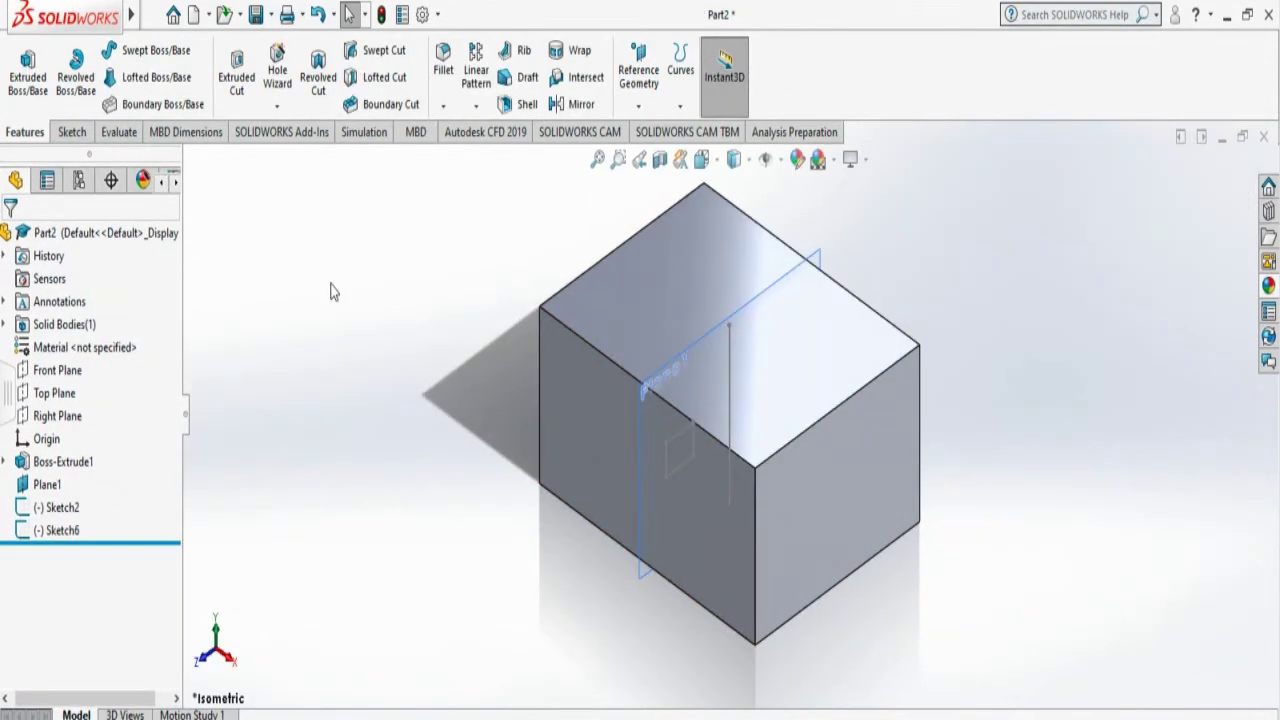
pyautogui.click(319, 88)
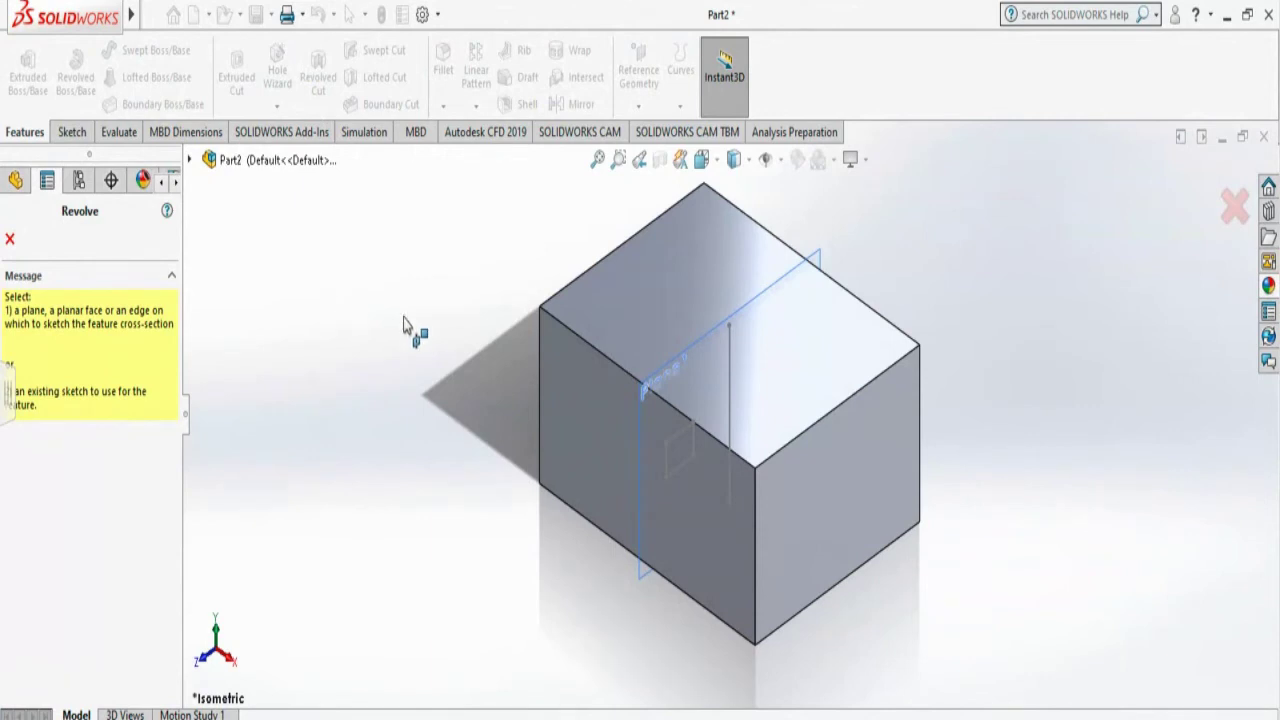
pyautogui.click(728, 376)
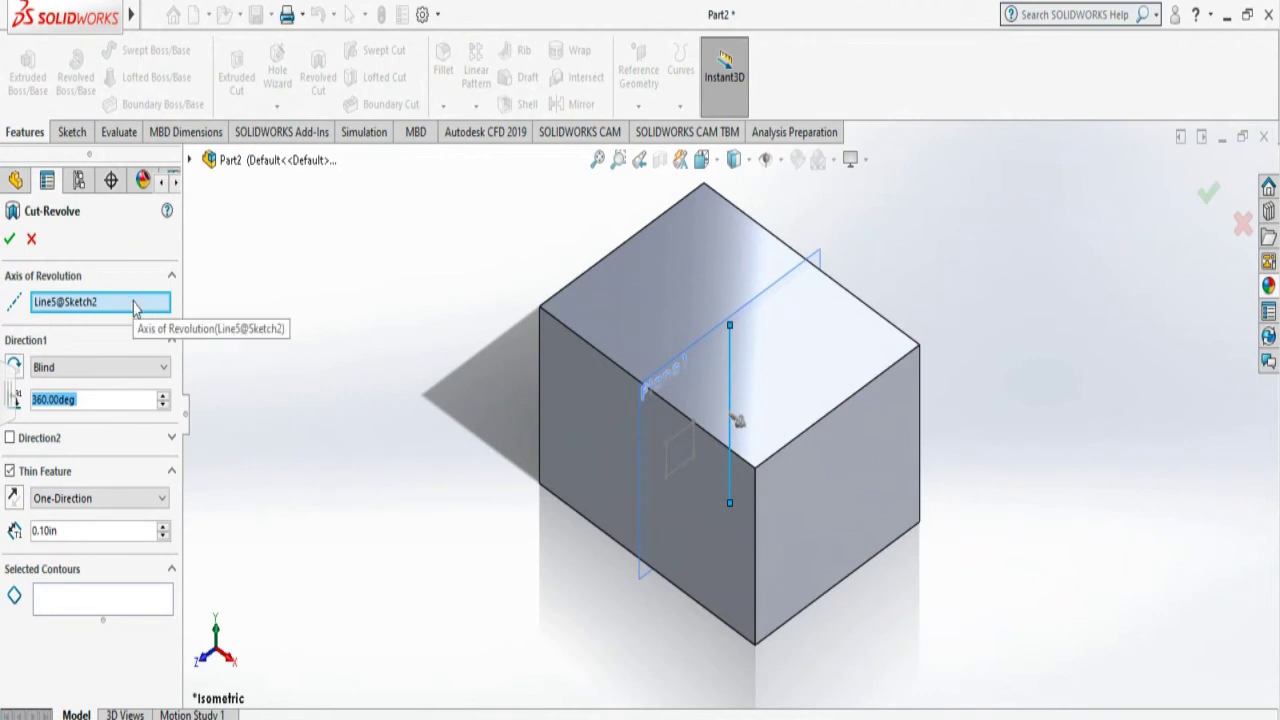
pyautogui.click(138, 603)
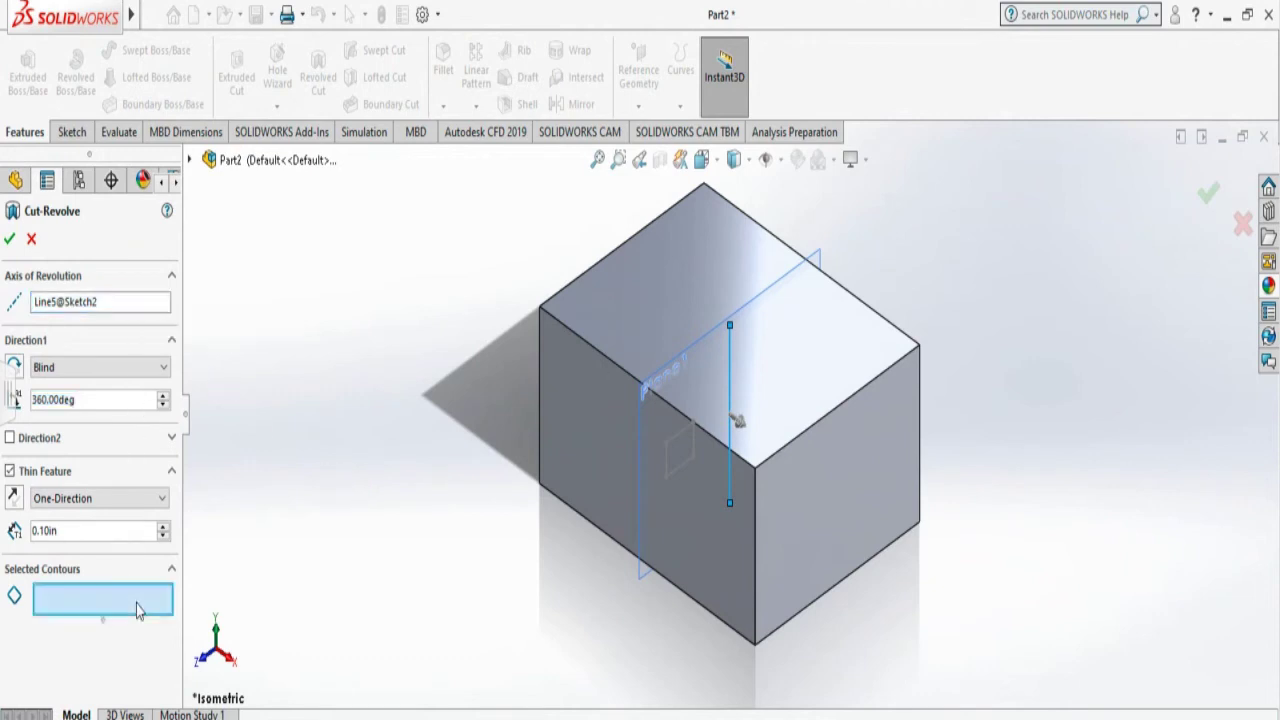
pyautogui.click(669, 467)
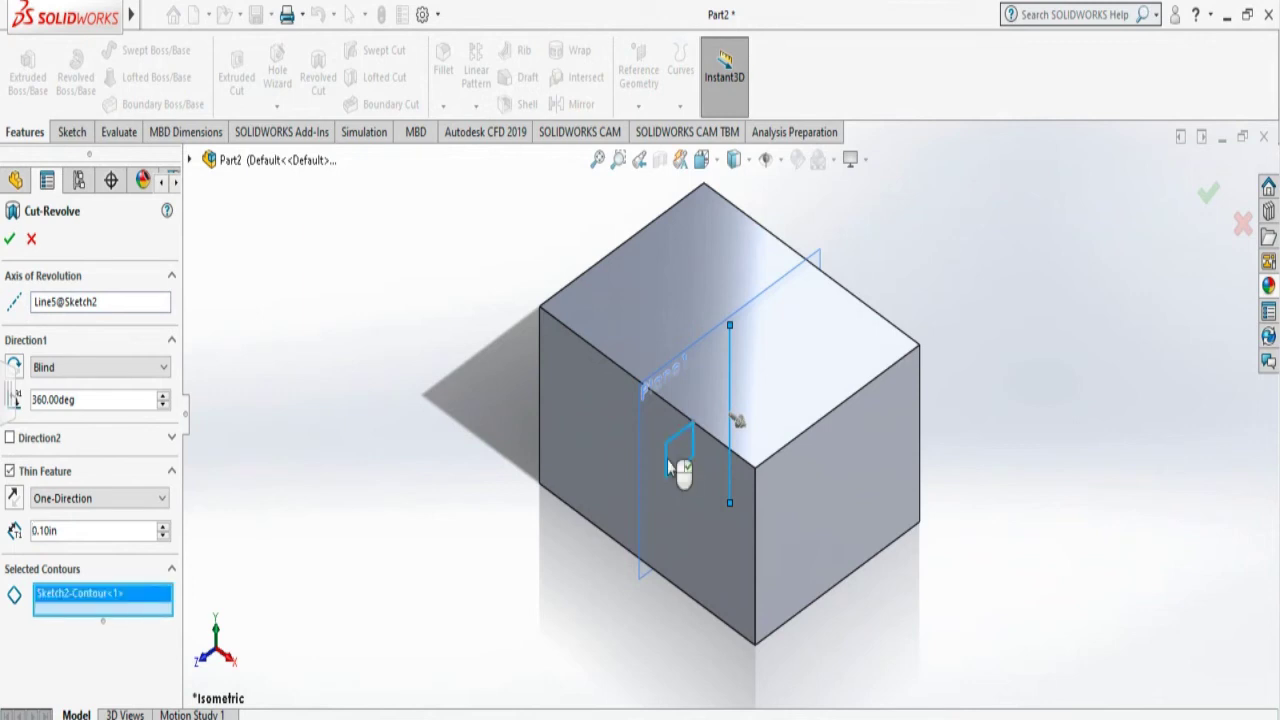
pyautogui.click(9, 240)
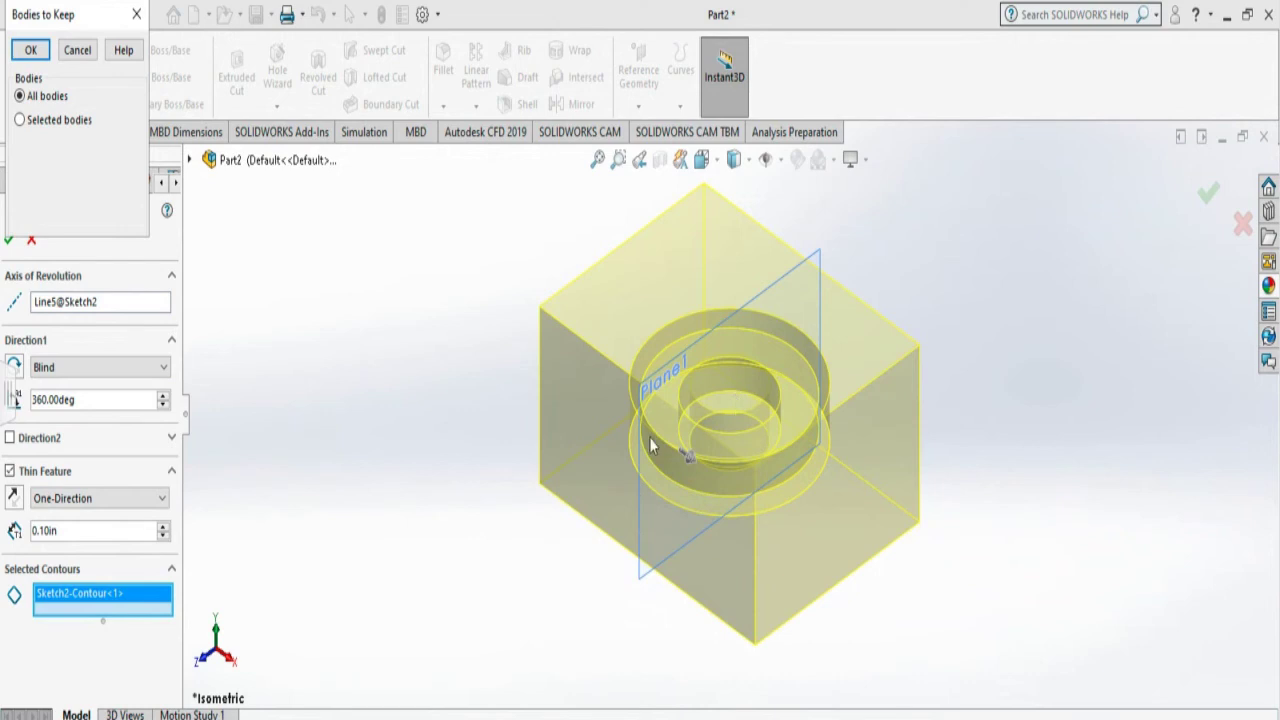
# - Keep only Body 1 under Selected bodies and finish Cut-Revolve-Thin7
pyautogui.click(72, 126)
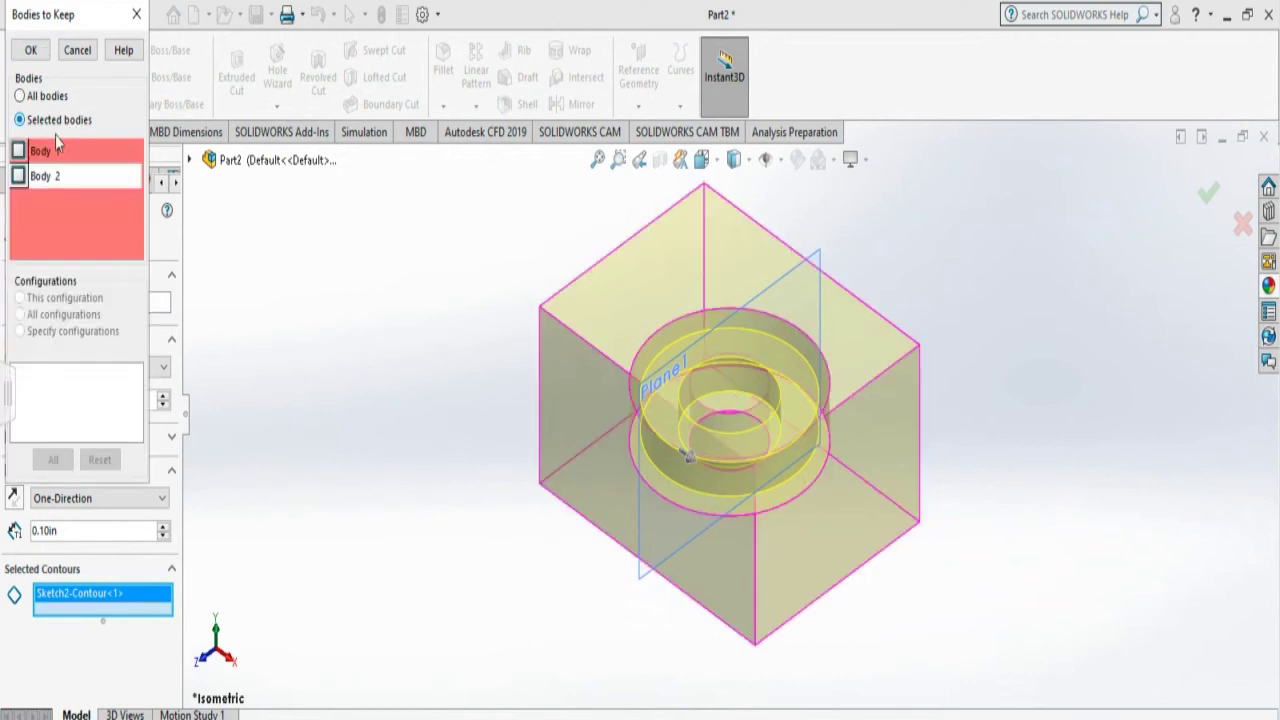
pyautogui.click(19, 151)
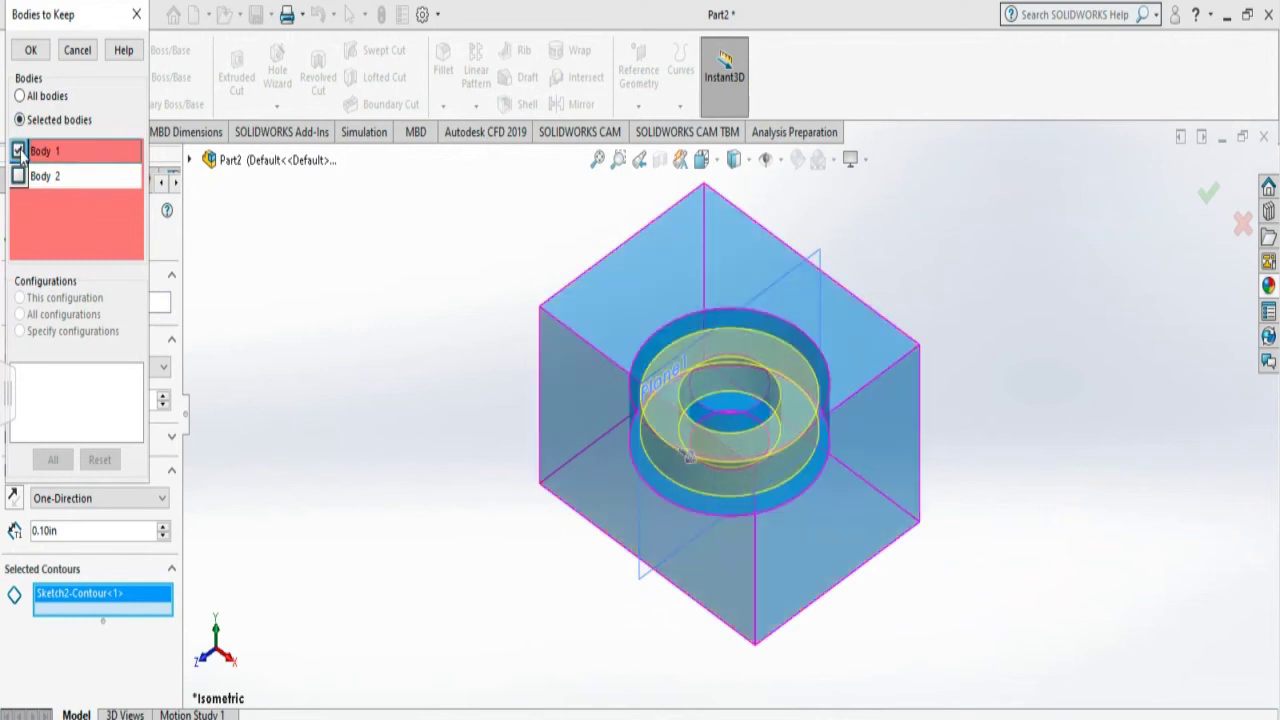
pyautogui.click(19, 151)
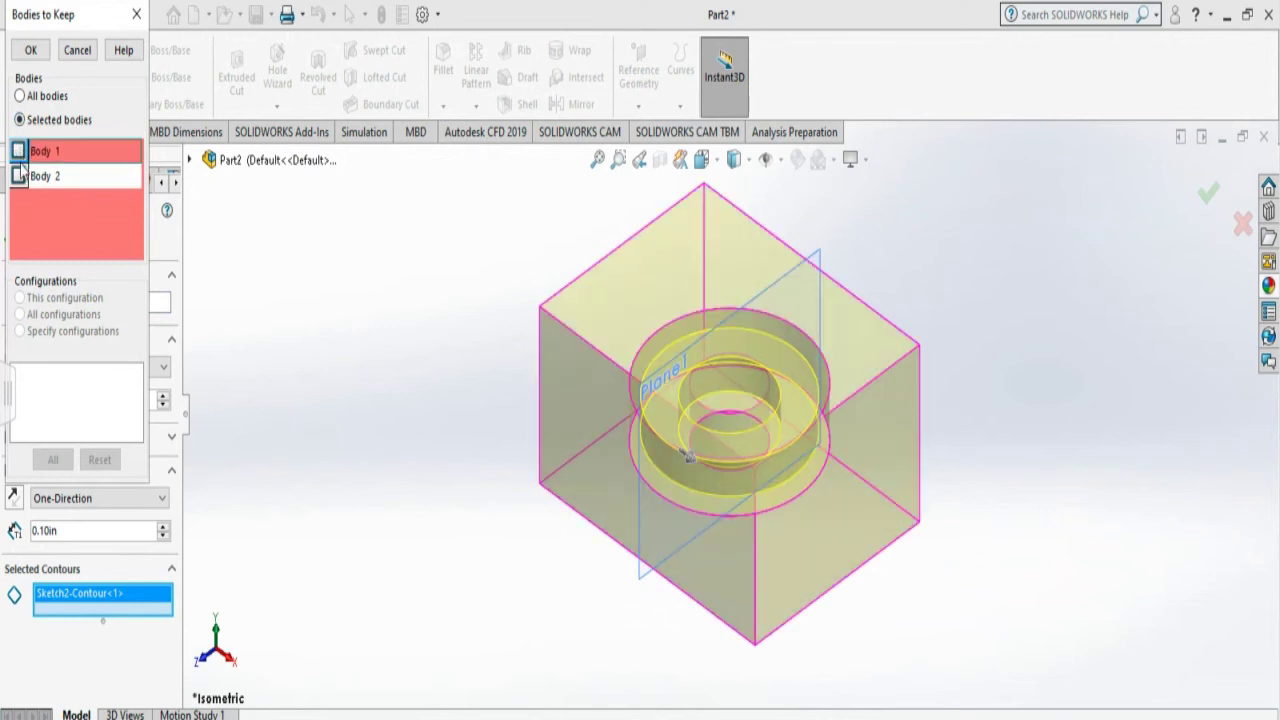
pyautogui.click(19, 176)
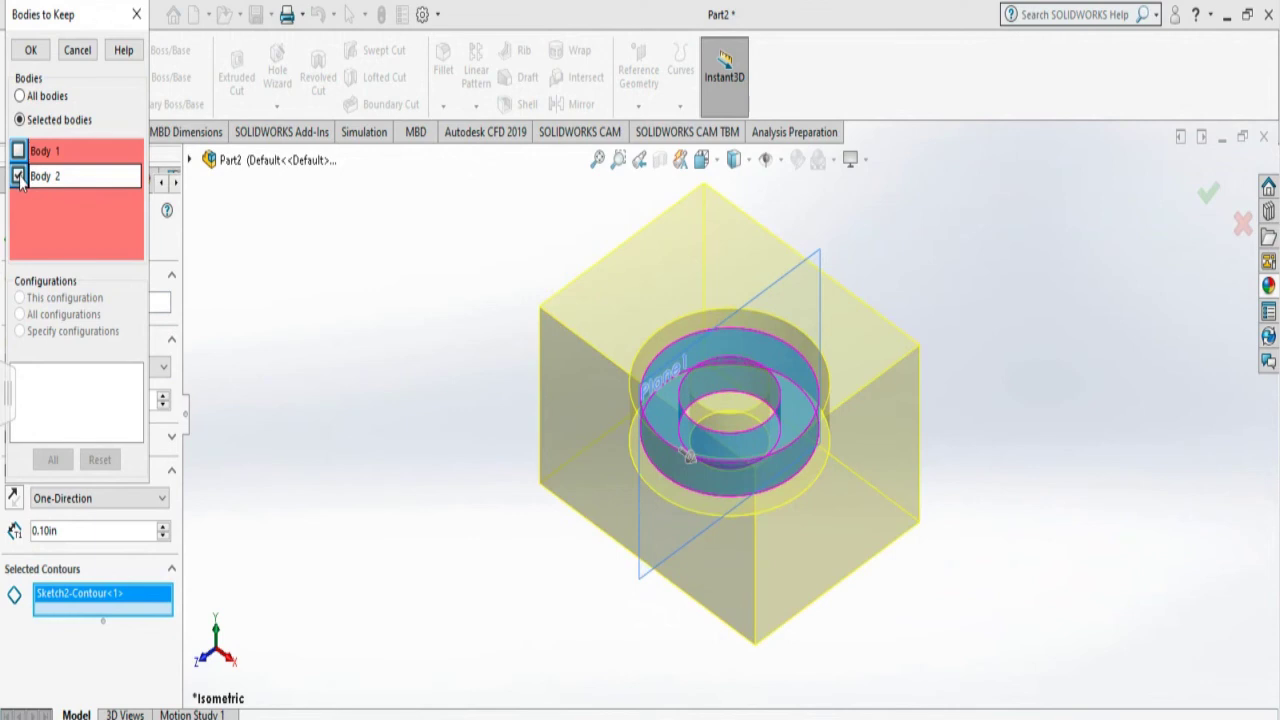
pyautogui.click(19, 151)
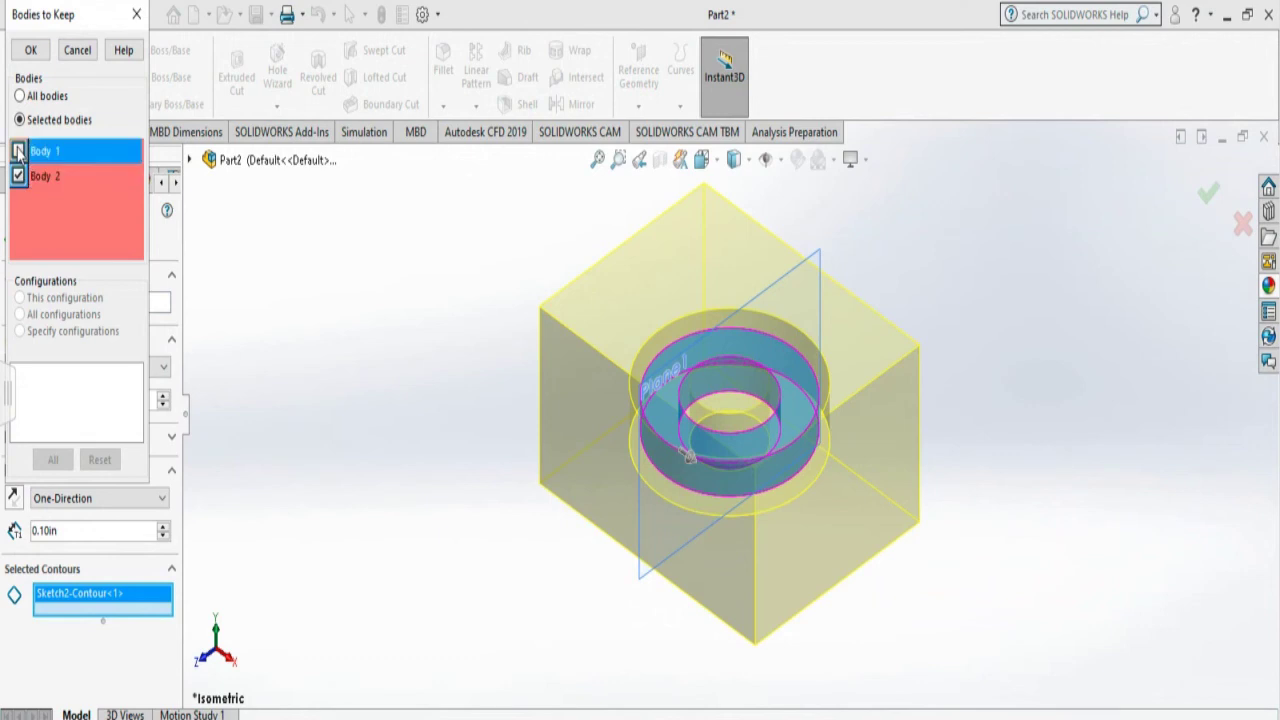
pyautogui.click(19, 176)
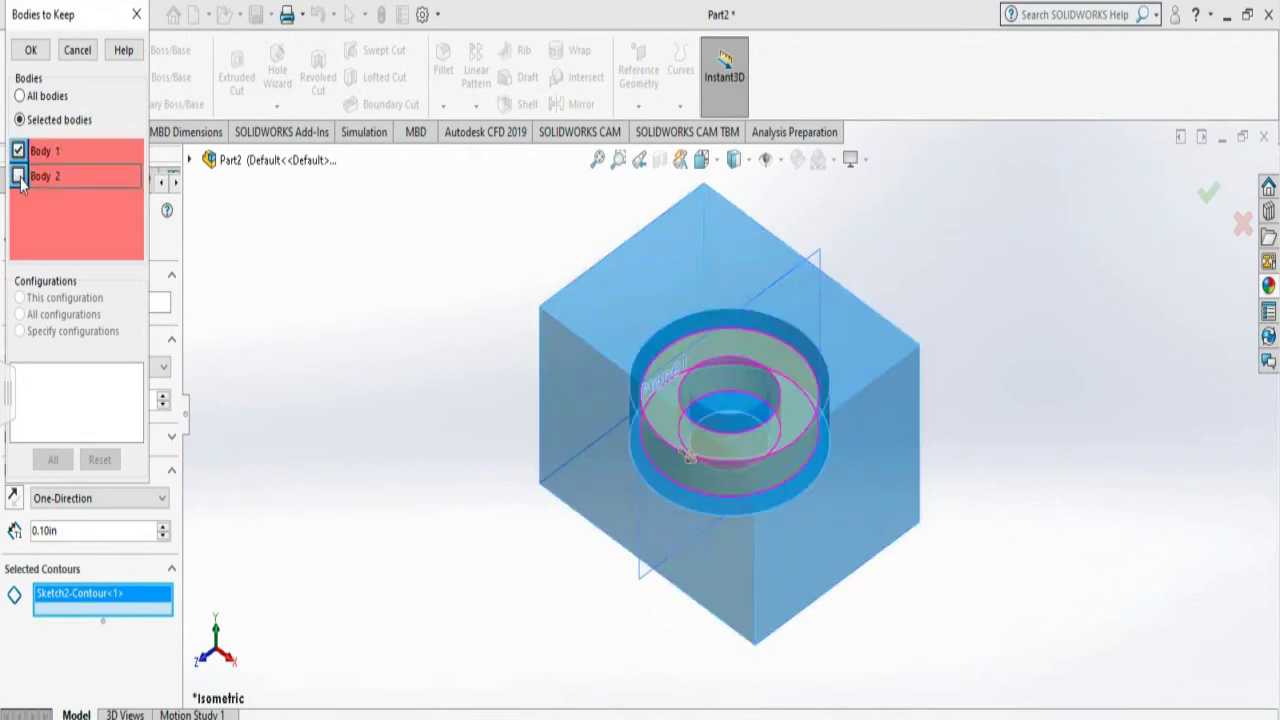
pyautogui.click(29, 51)
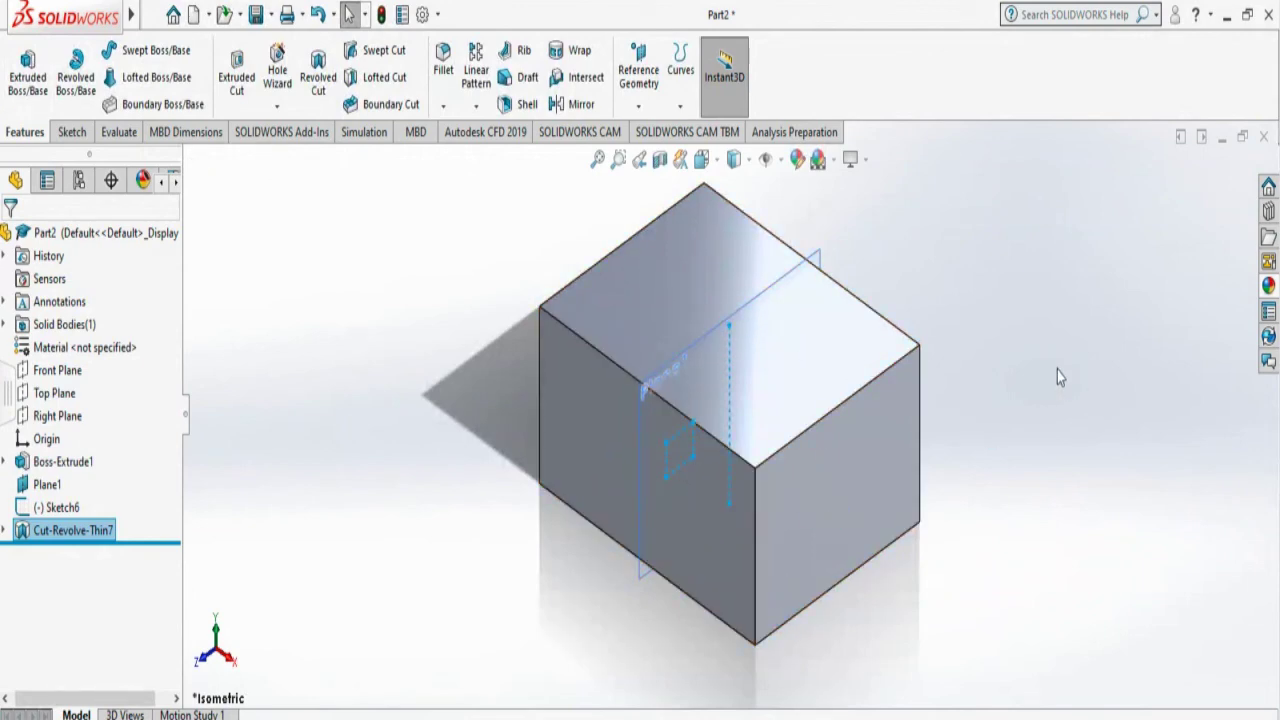
# - Apply Gloss clear glass from the Glass appearances to the whole second cube
pyautogui.click(797, 160)
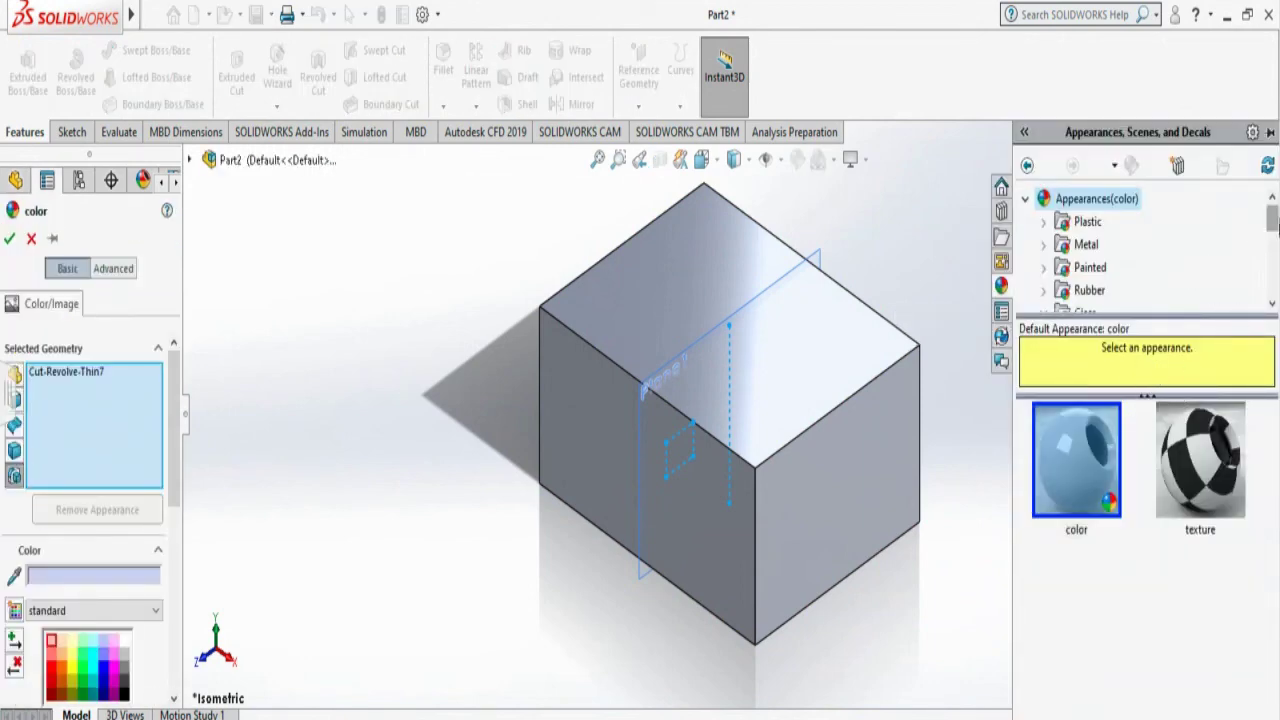
pyautogui.moveTo(1274, 222); pyautogui.dragTo(1274, 250)
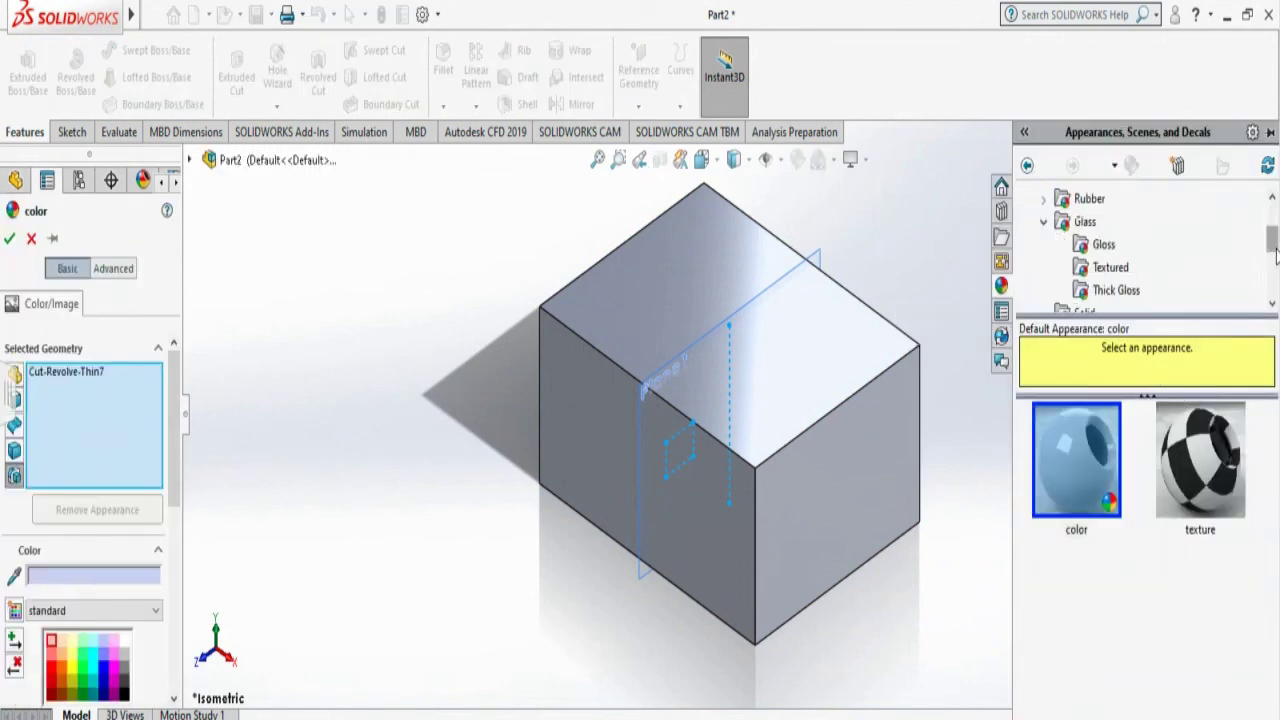
pyautogui.click(1103, 248)
pyautogui.moveTo(1077, 465); pyautogui.dragTo(752, 398)
pyautogui.click(809, 372)
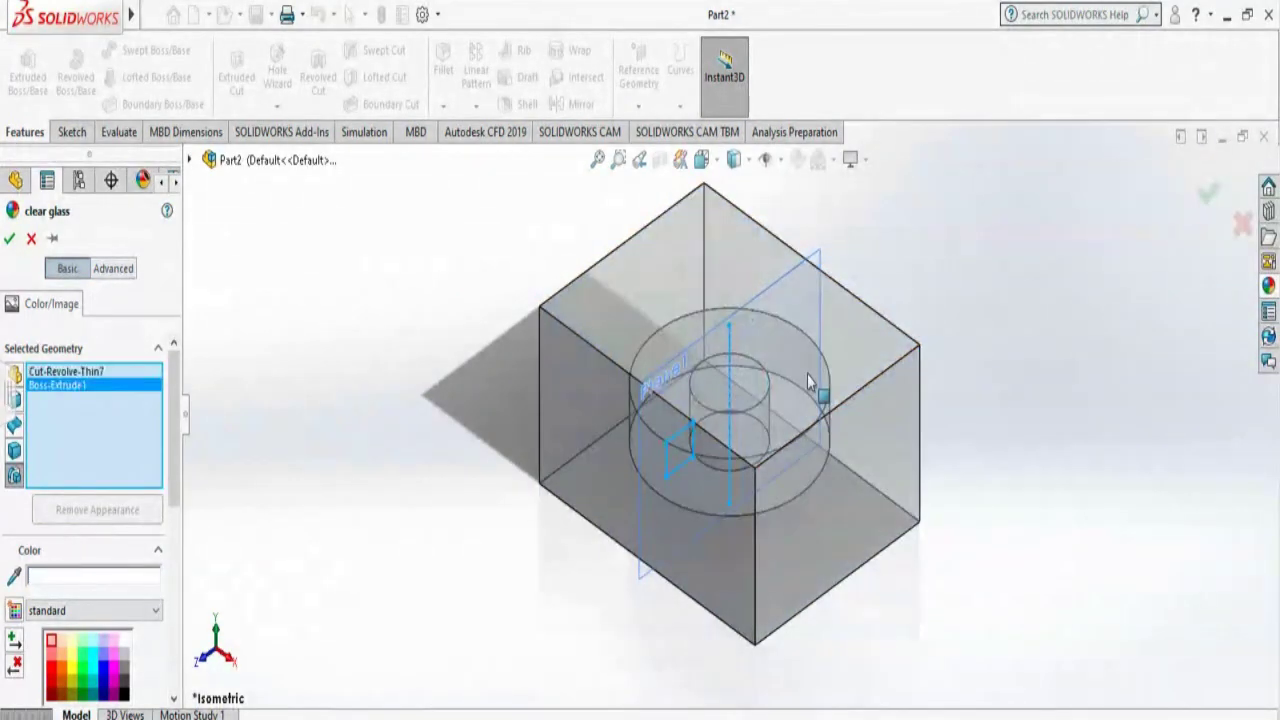